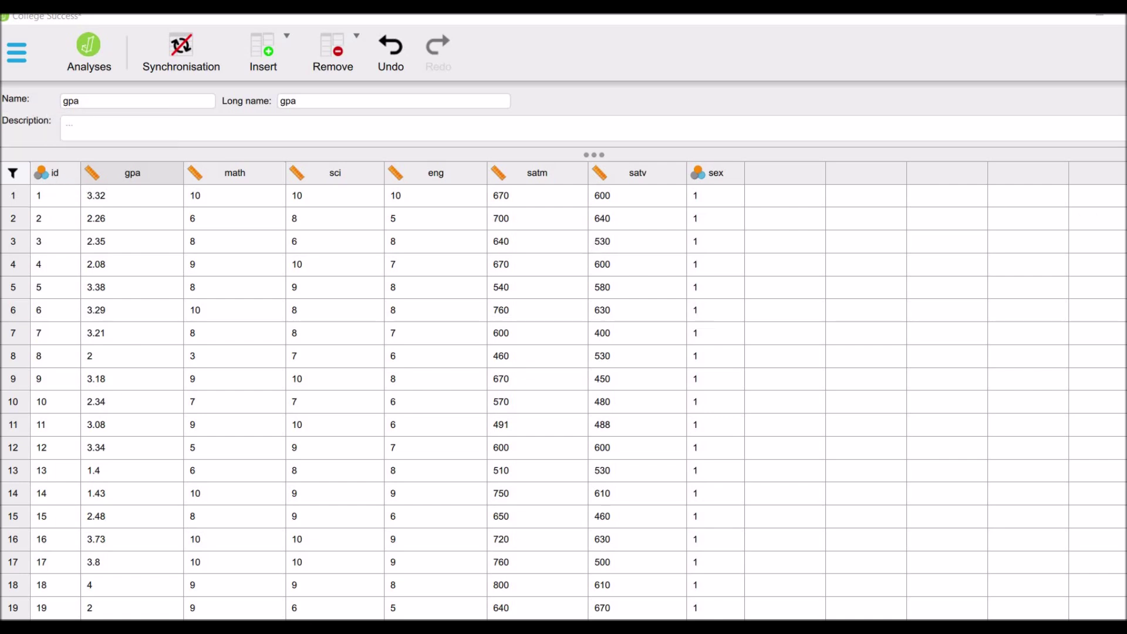
Browse the College Success data, then add a Classical Linear Regression analysis from the Regression menu.
scroll(563, 402, down, 20)
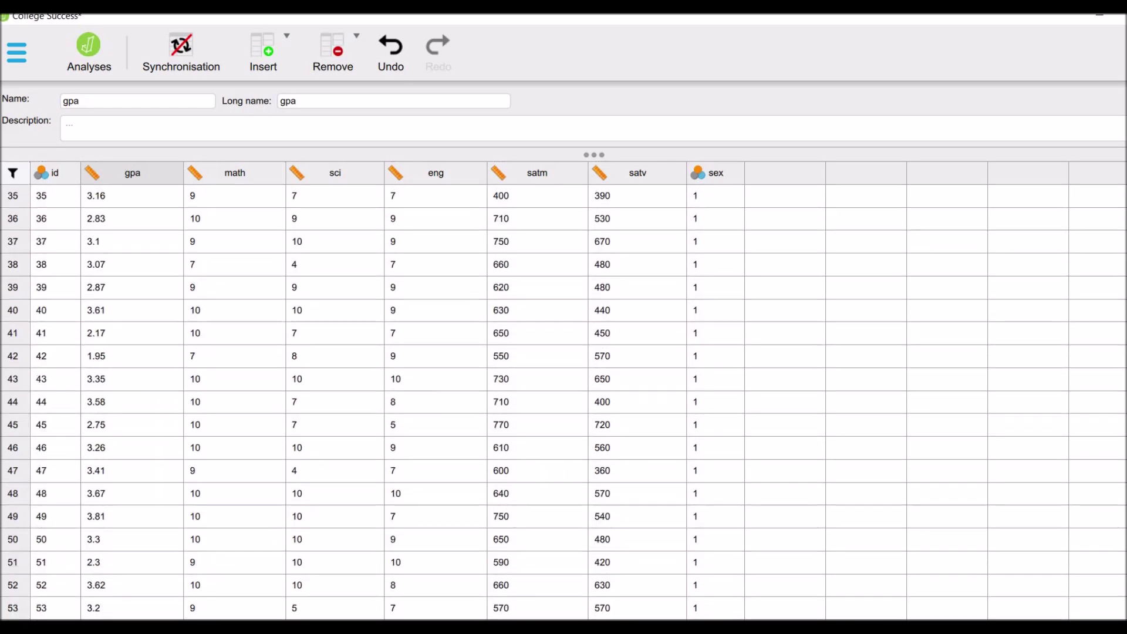
scroll(564, 402, down, 20)
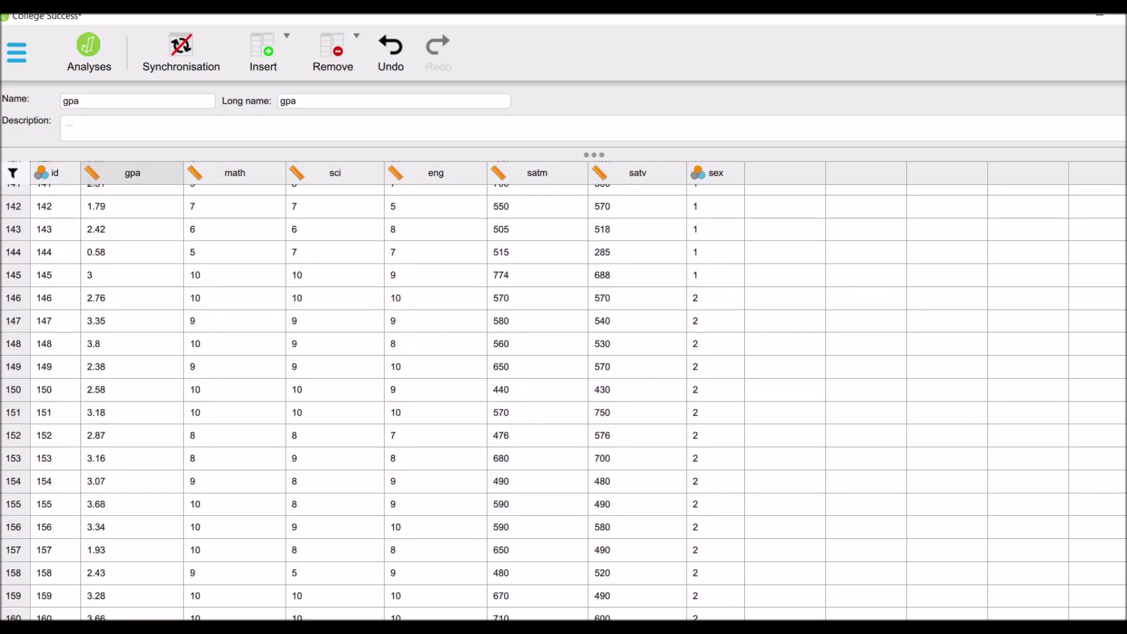
scroll(564, 402, down, 10)
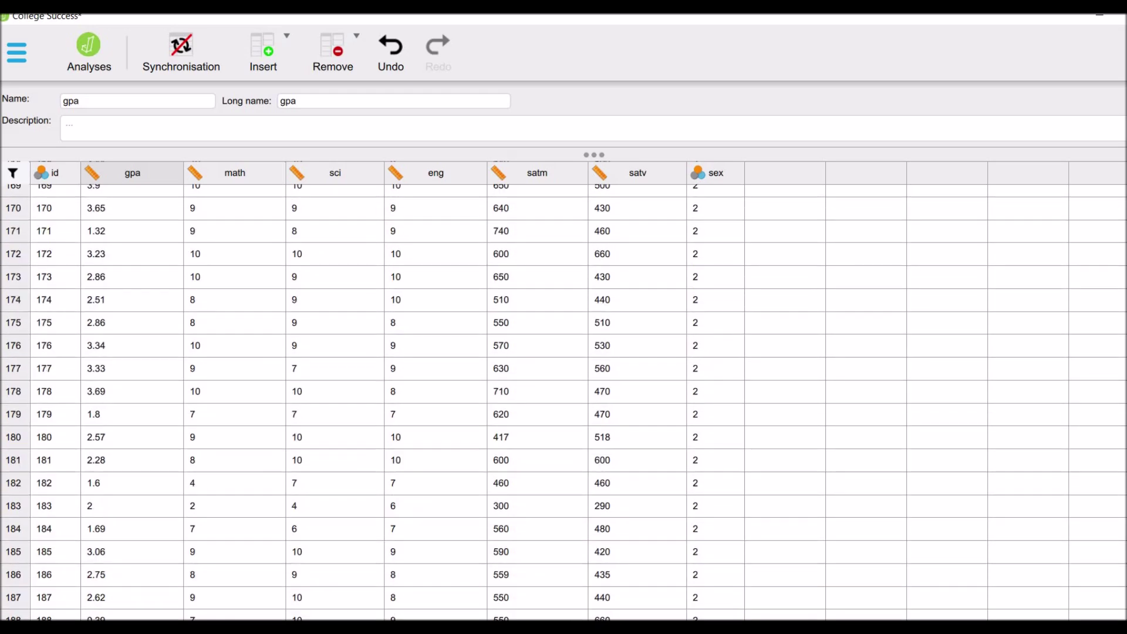
scroll(563, 402, down, 7)
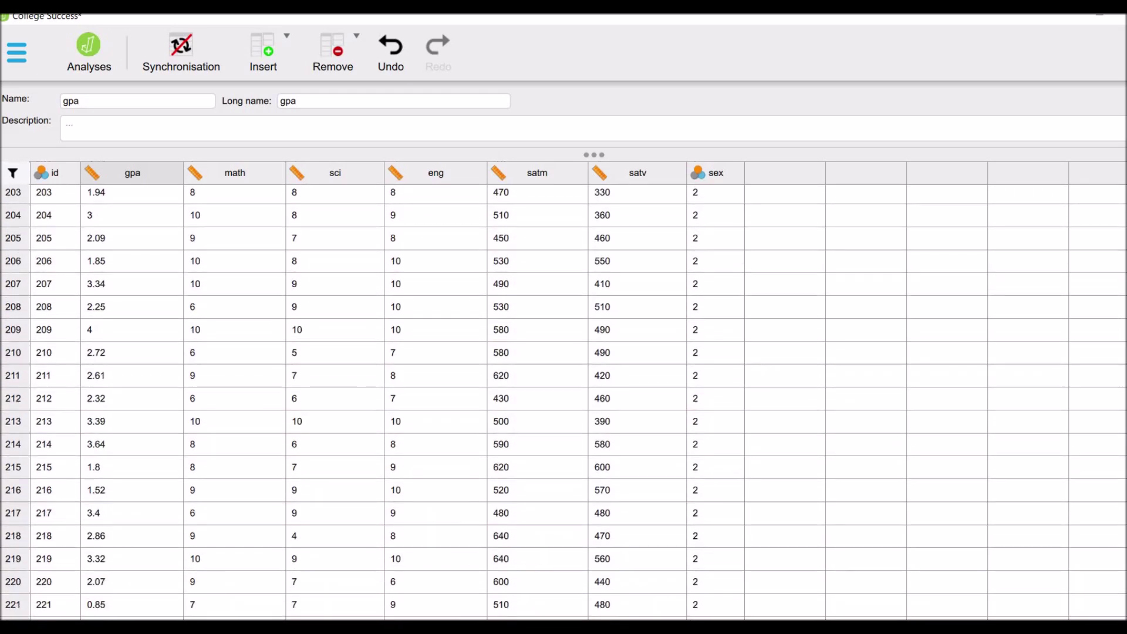
scroll(564, 402, down, 2)
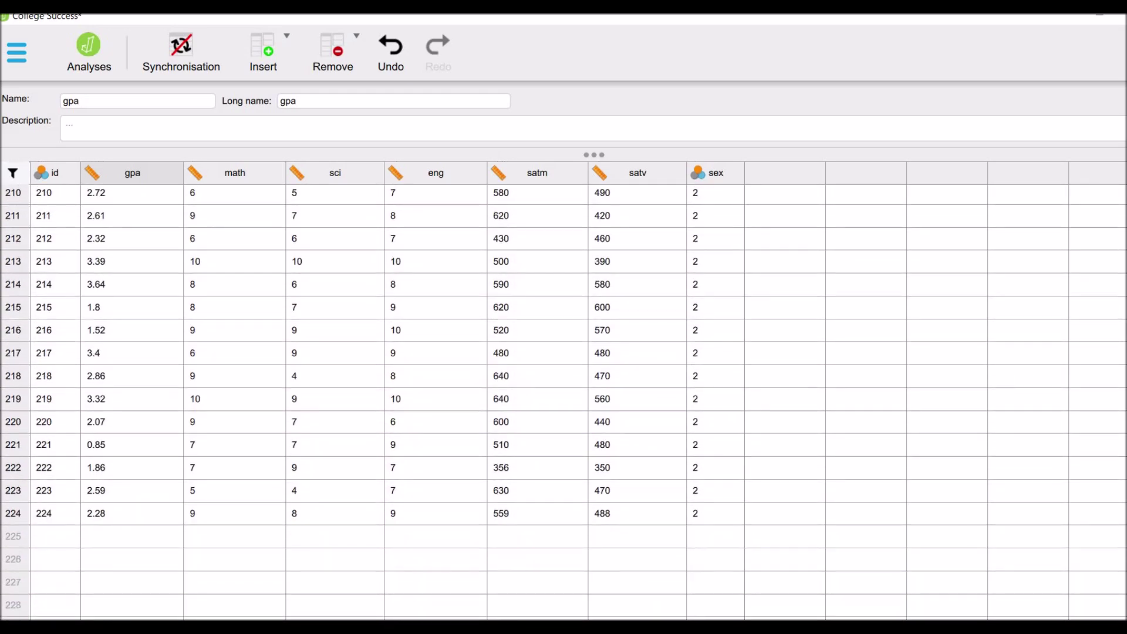
scroll(564, 402, up, 20)
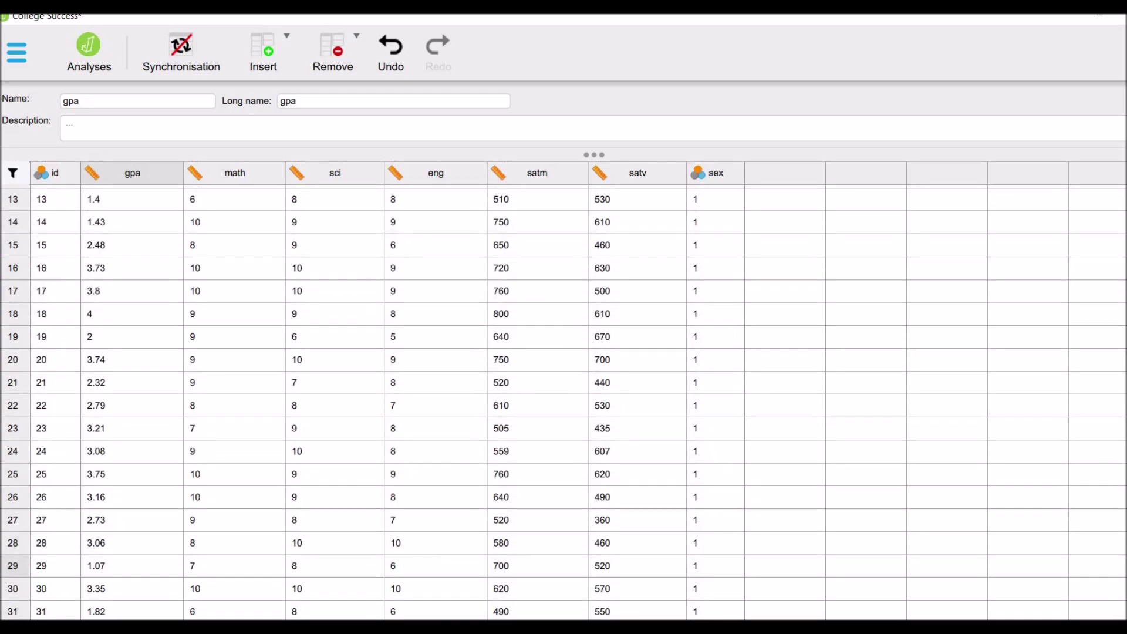
scroll(563, 402, up, 4)
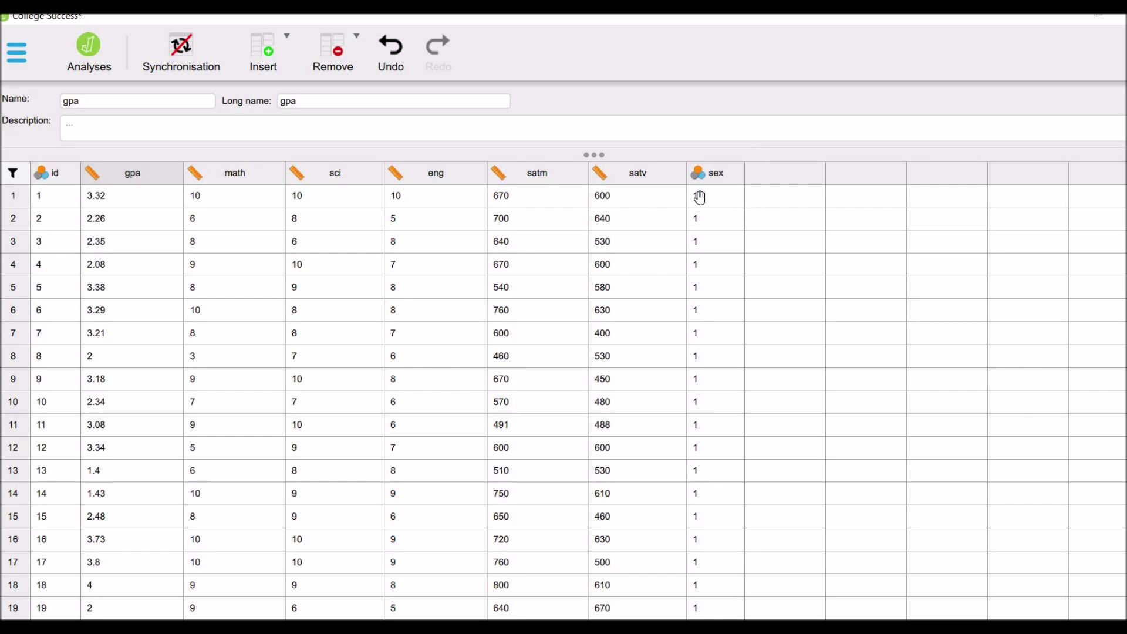
click(94, 62)
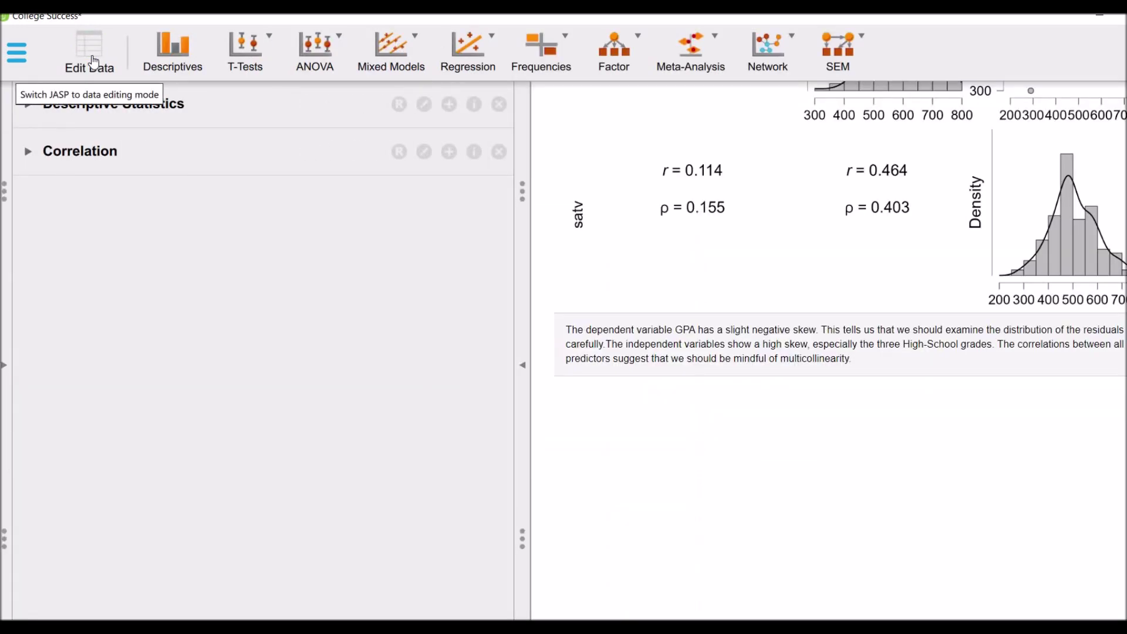
click(470, 70)
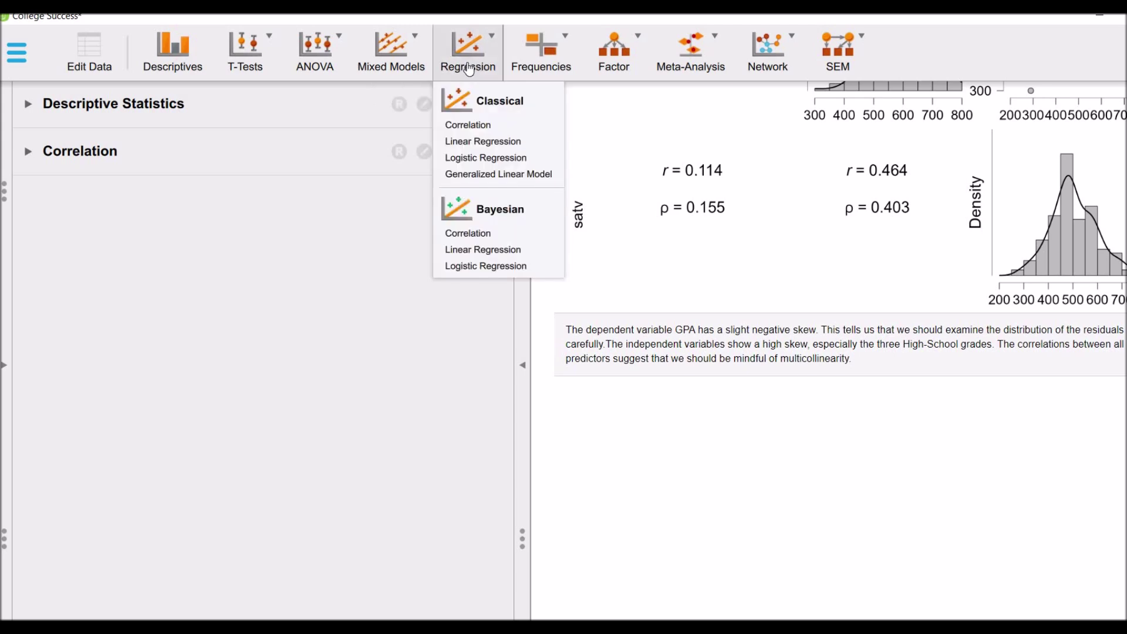
click(469, 141)
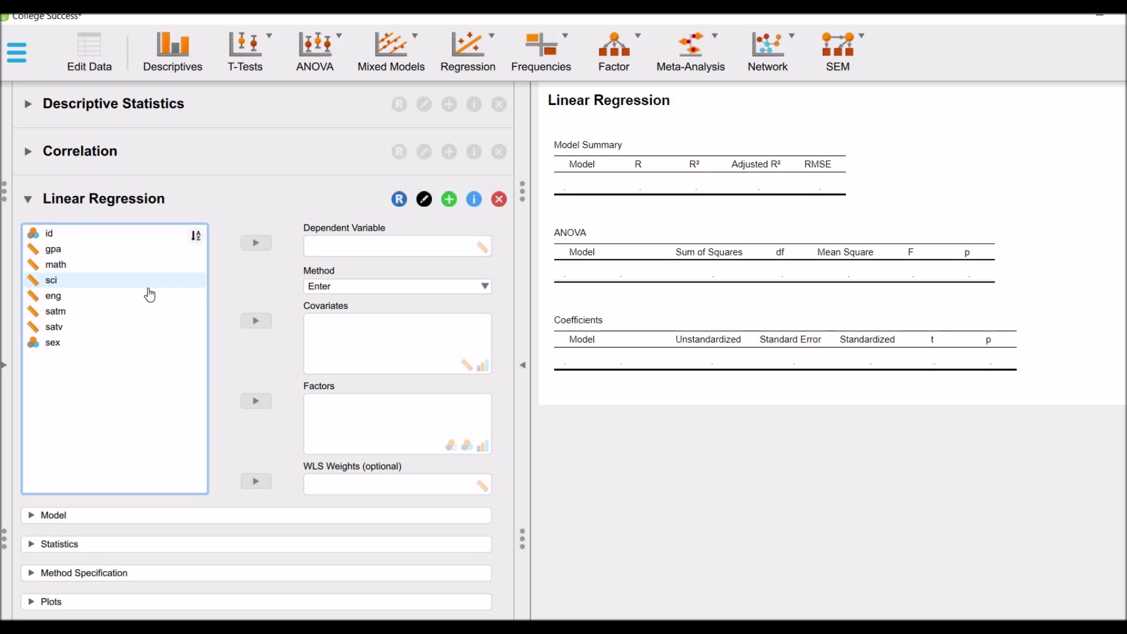
Set gpa as the dependent variable with covariates math, sci and eng, keeping the Enter method.
click(63, 251)
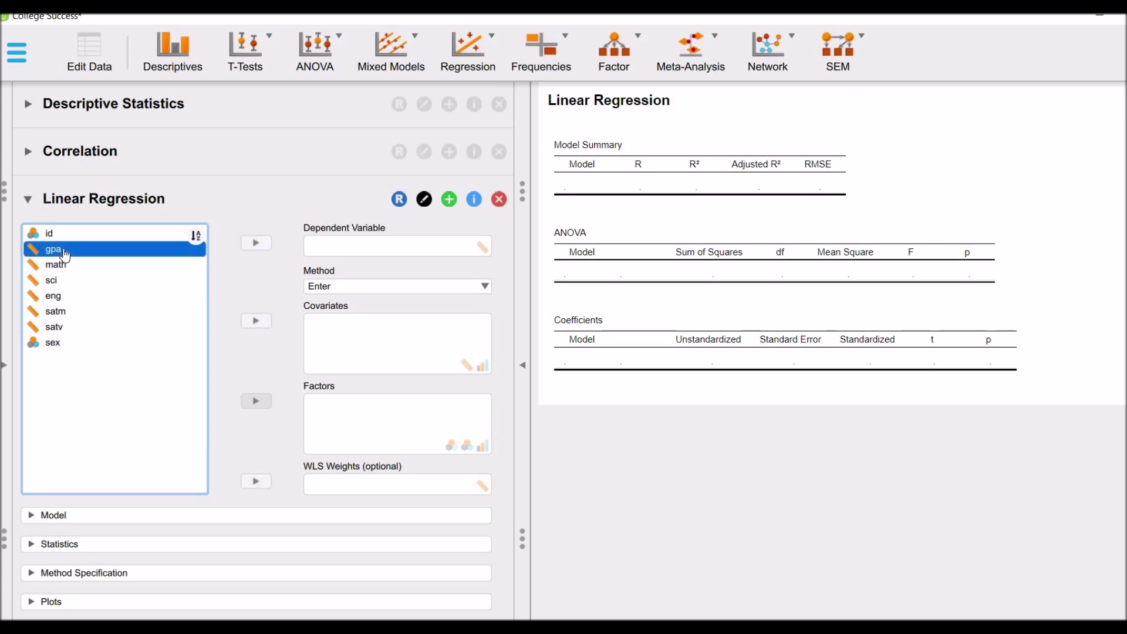
click(250, 246)
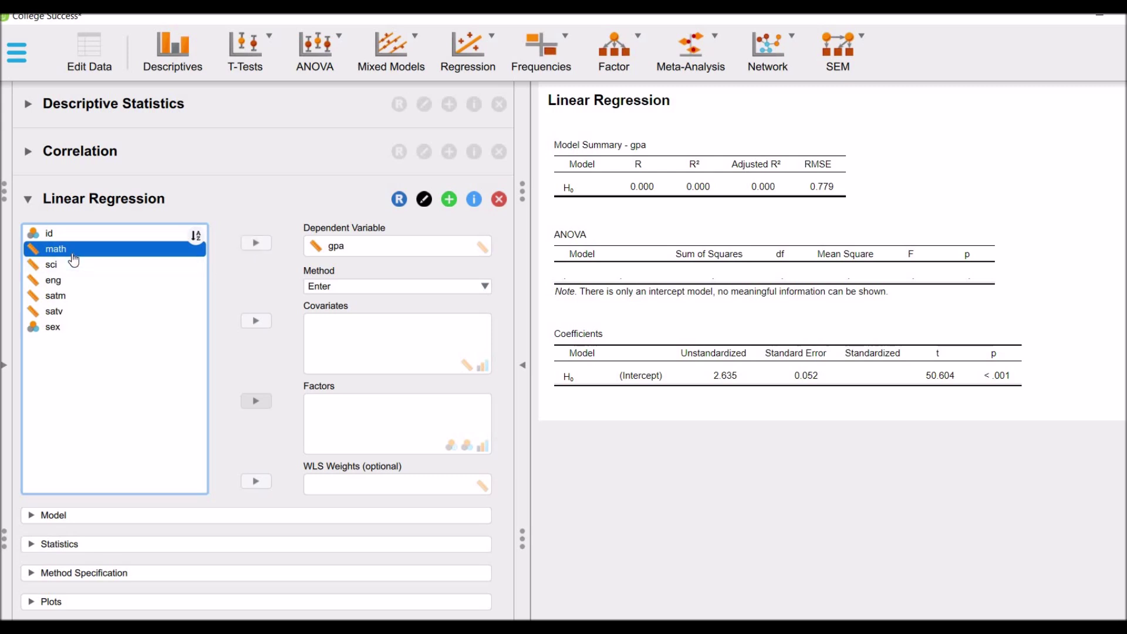
key(shift+Down)
key(shift+Down)
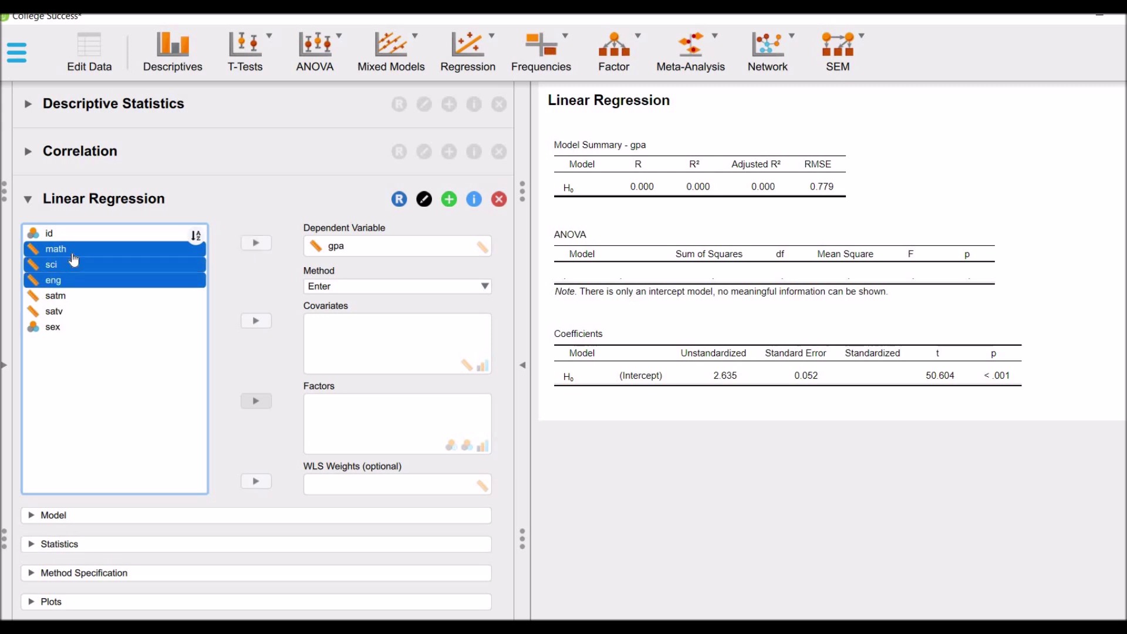
click(257, 321)
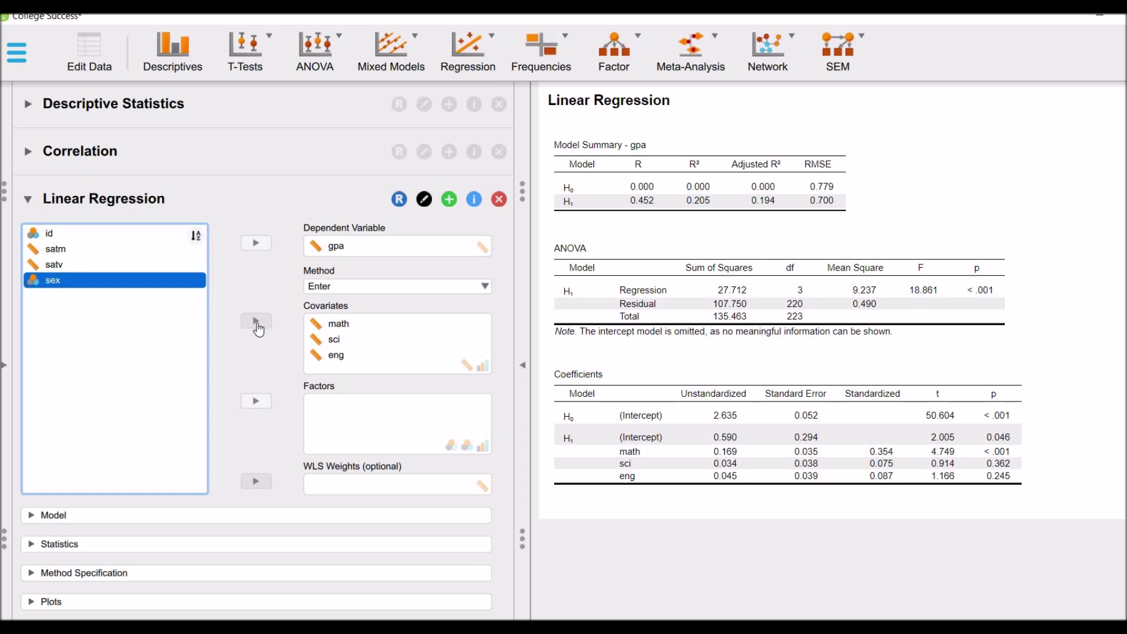
click(485, 289)
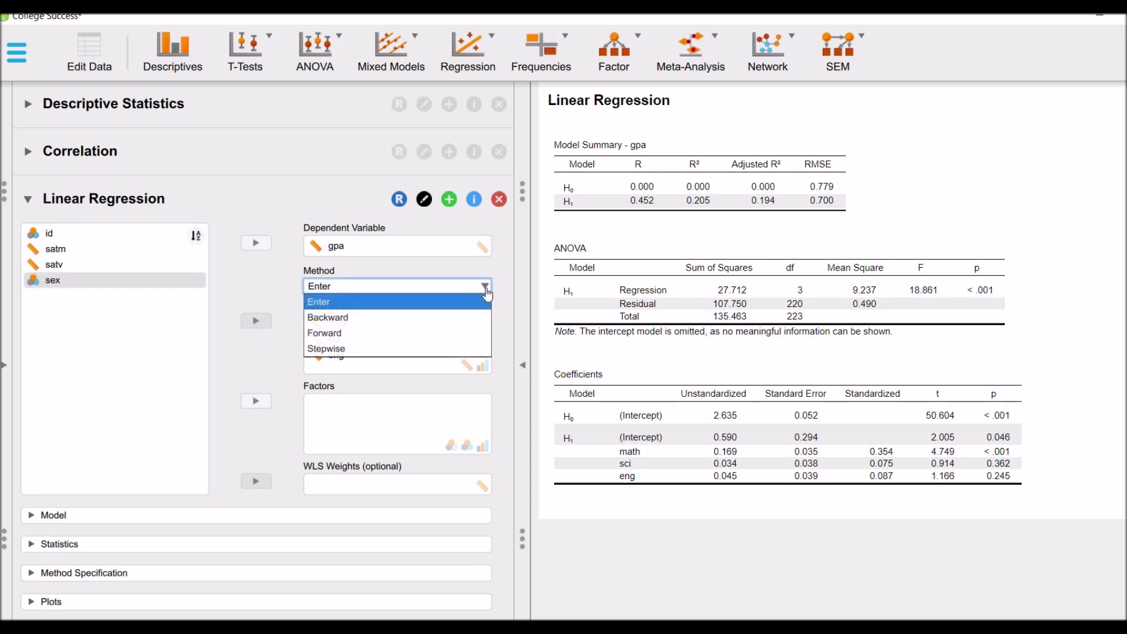
click(355, 301)
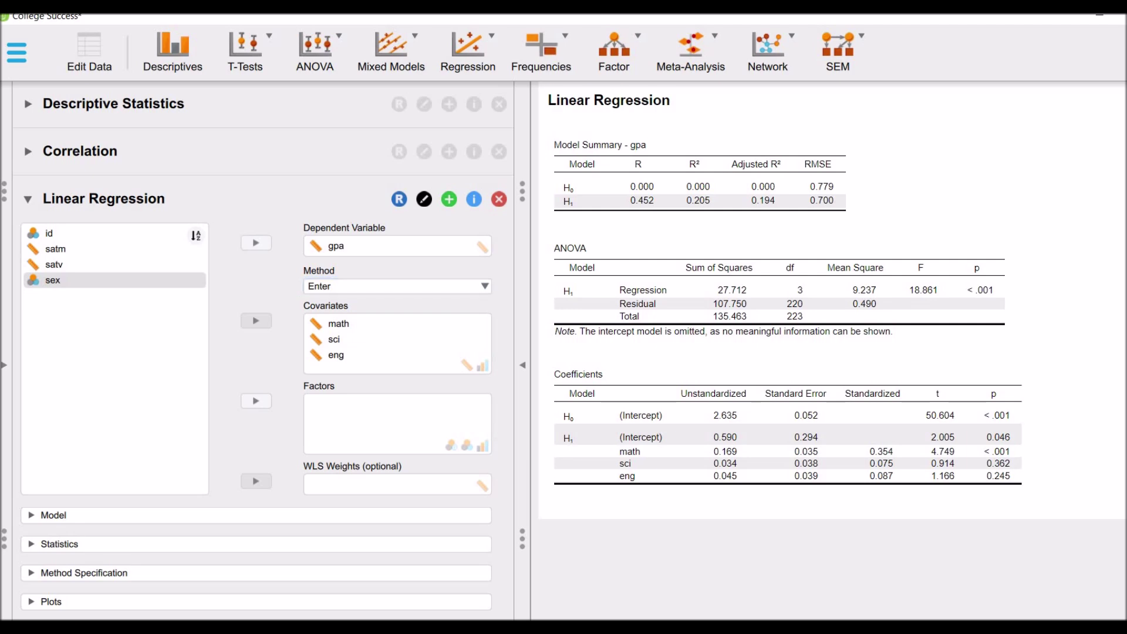
scroll(601, 182, down, 1)
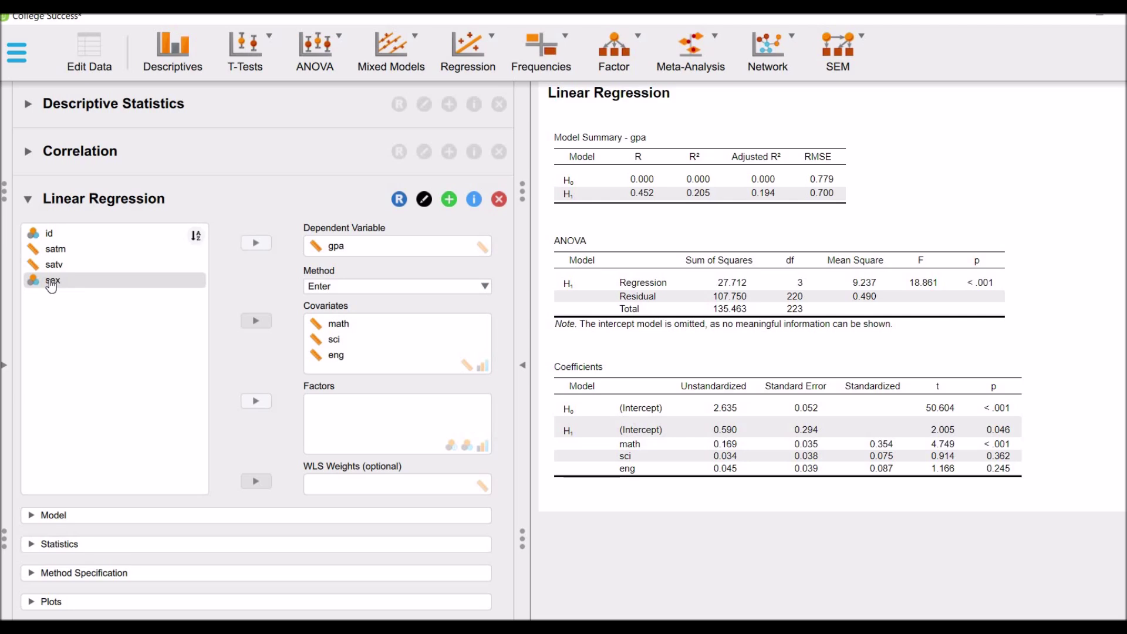
click(52, 283)
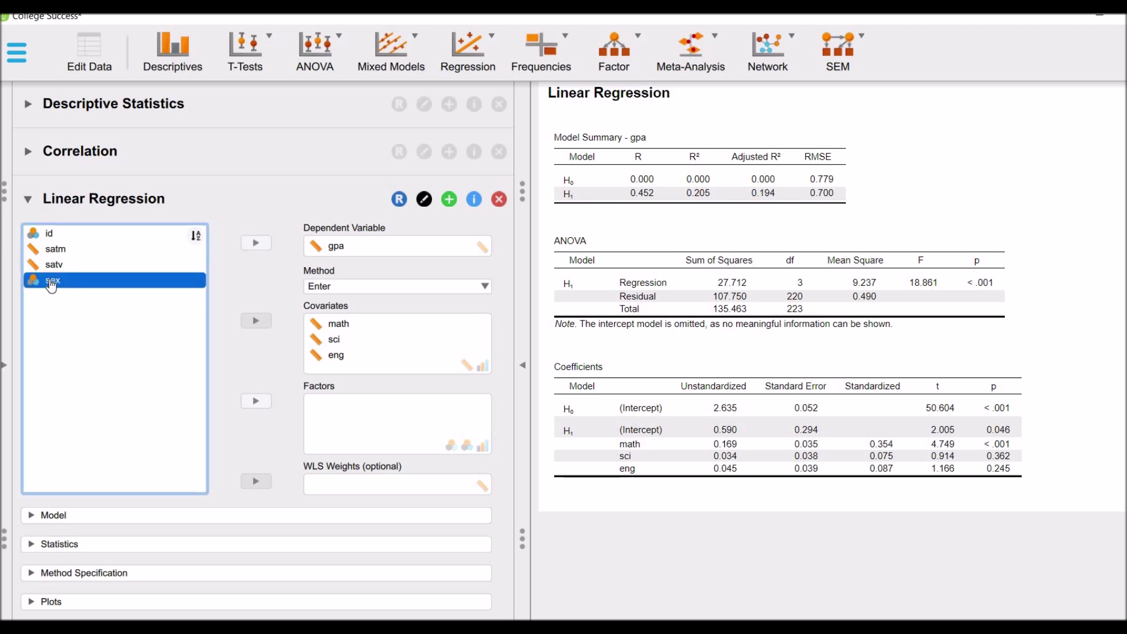
Move sex into Factors so the regression includes sex (2).
click(252, 402)
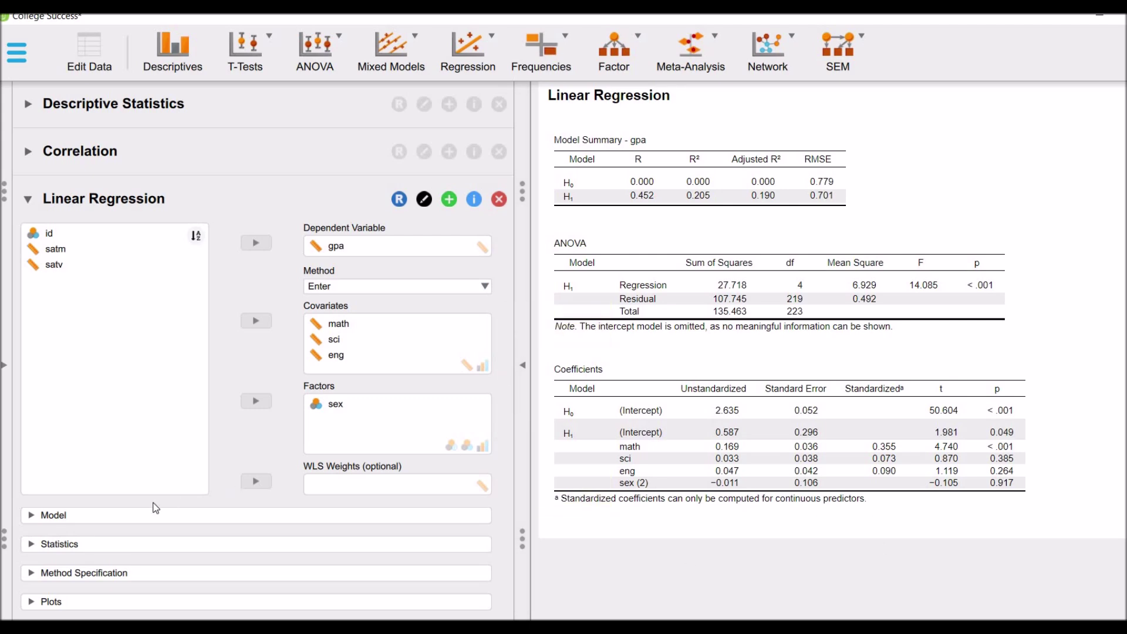
click(106, 516)
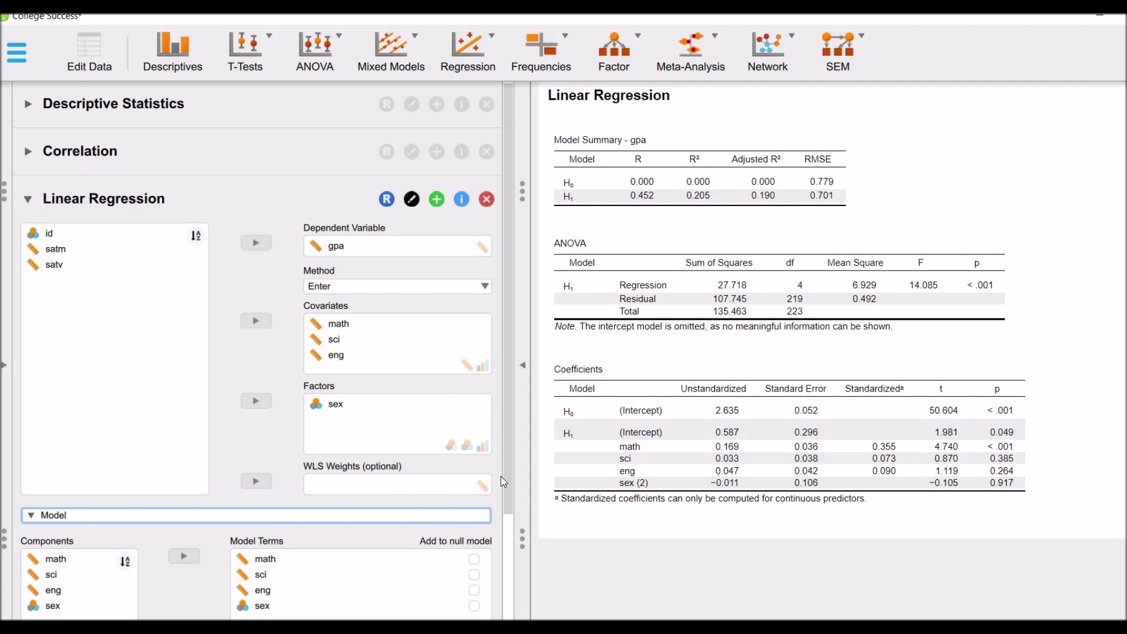
Mark sex and math as Add to null model in Model Terms.
drag(512, 539, 511, 596)
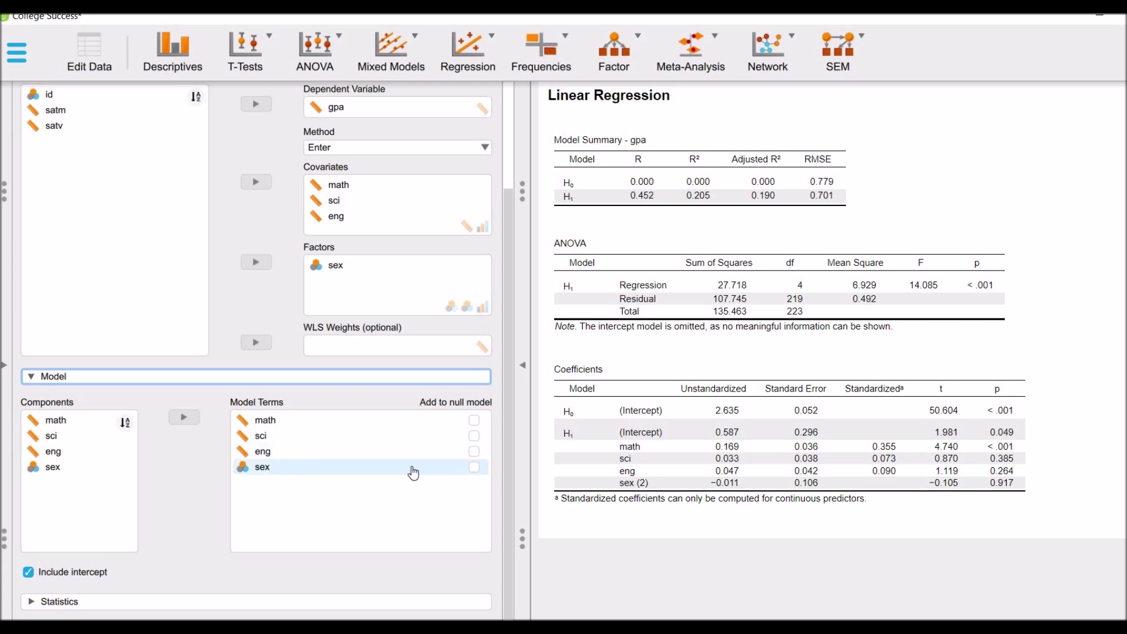
click(475, 470)
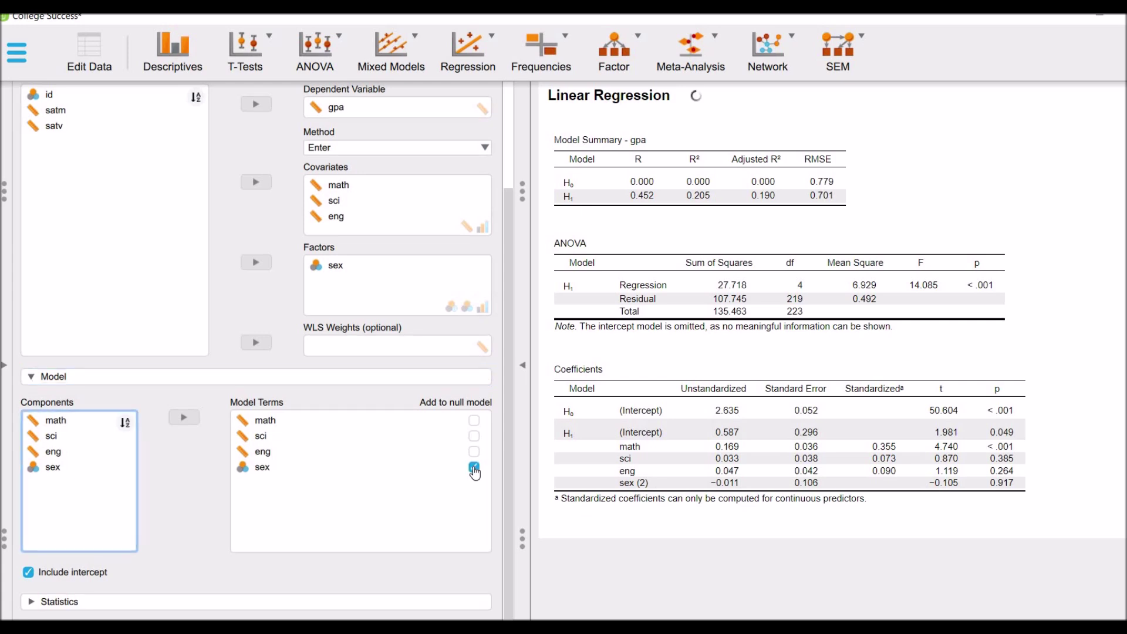
click(474, 423)
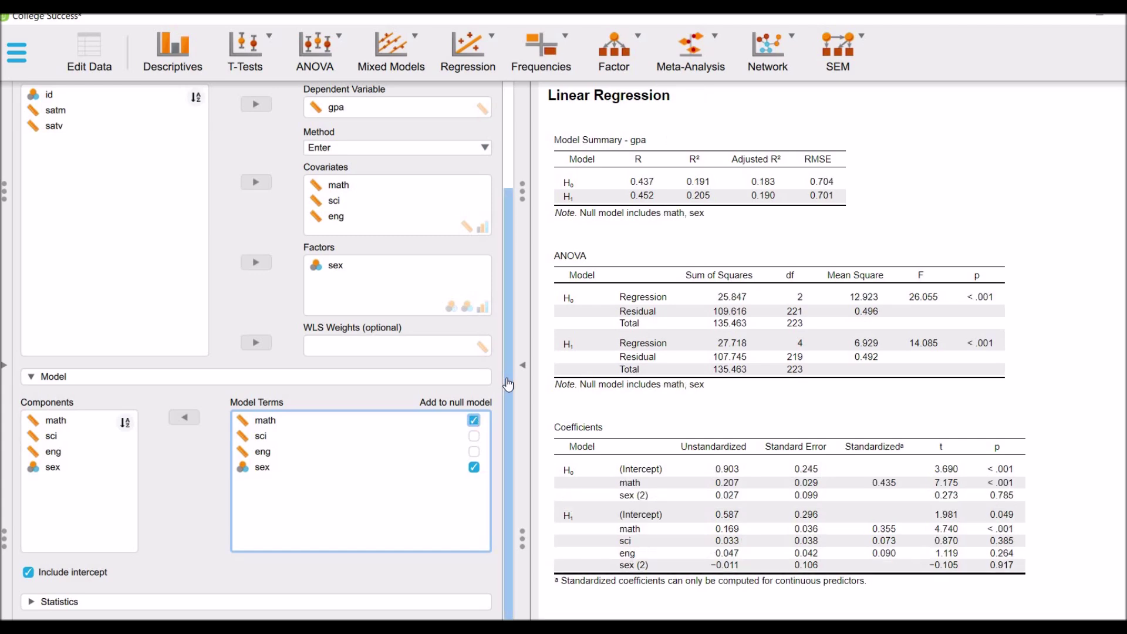
scroll(510, 410, down, 1)
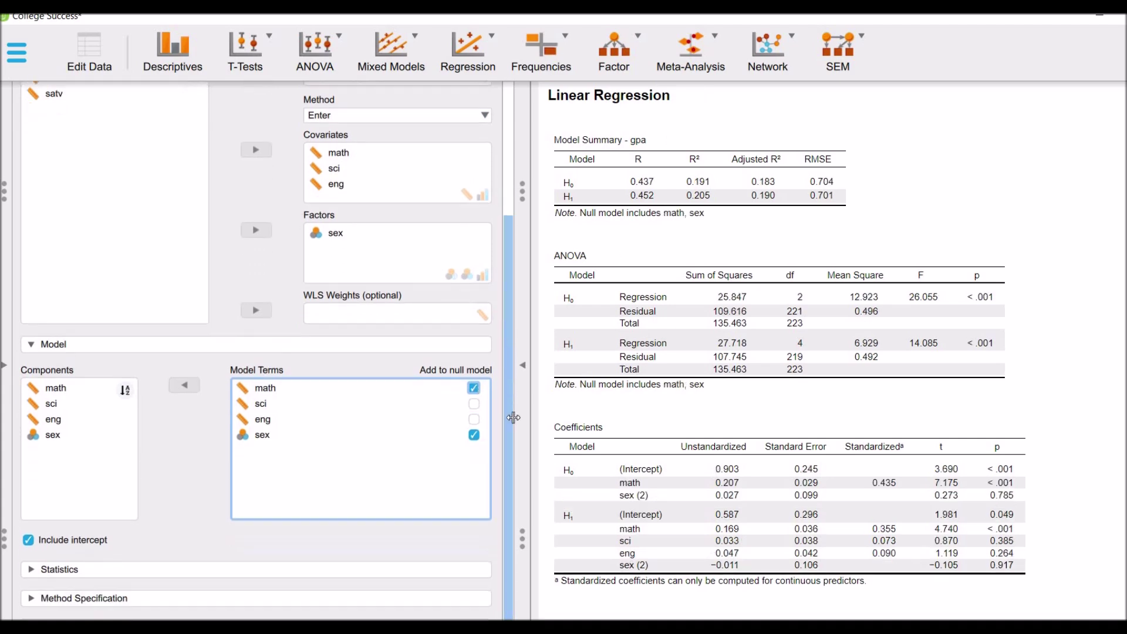
Enable R squared change in the Statistics options.
click(128, 568)
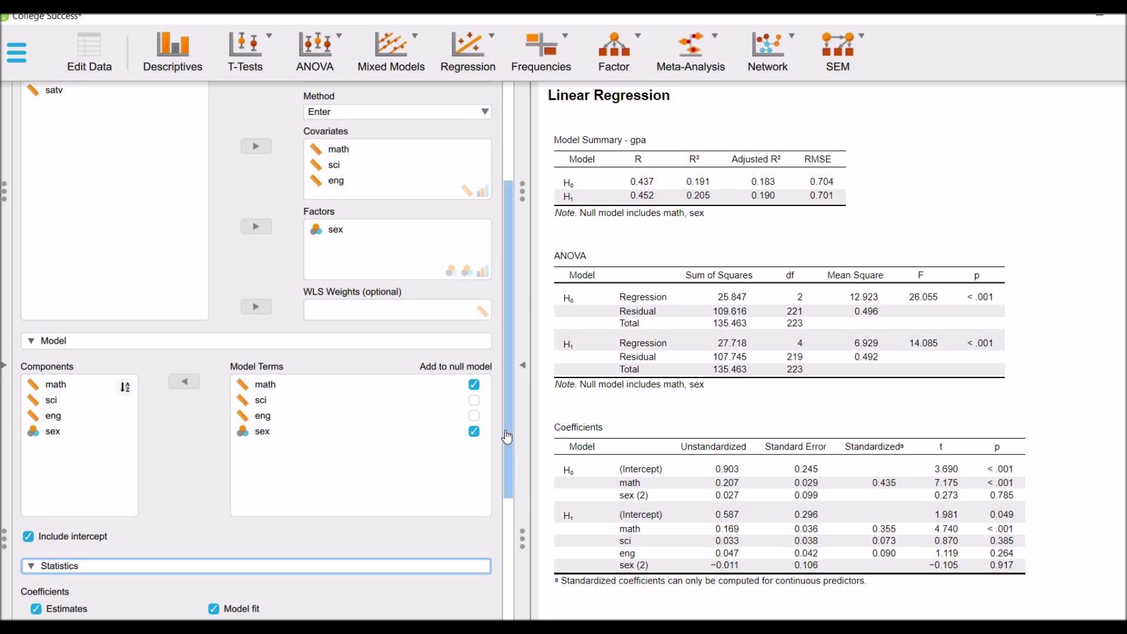
scroll(508, 487, down, 5)
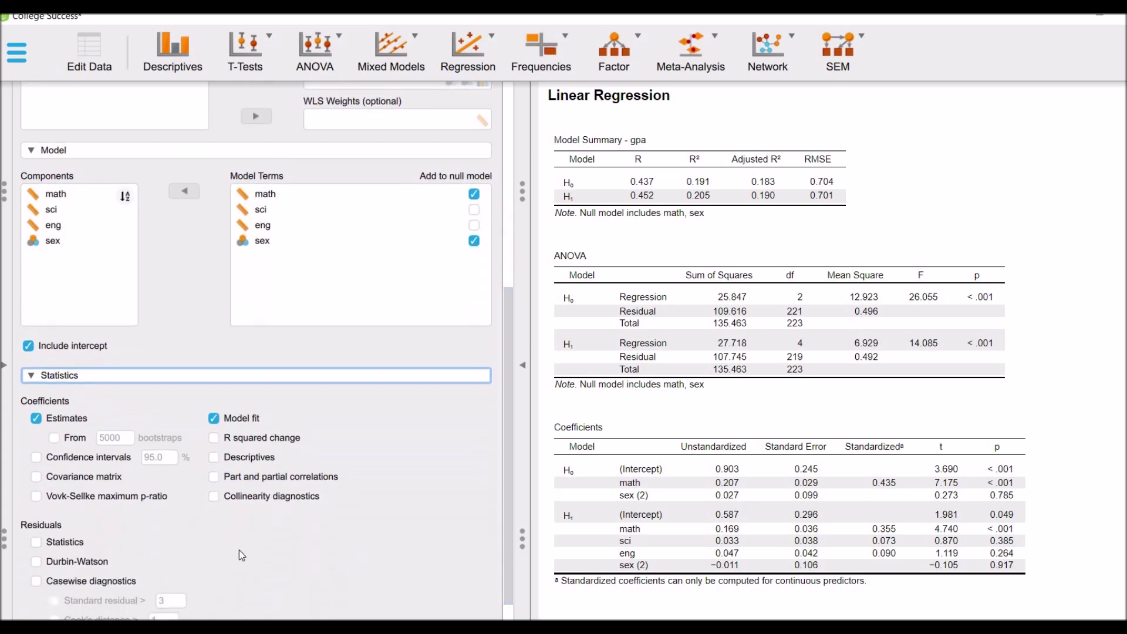
click(214, 440)
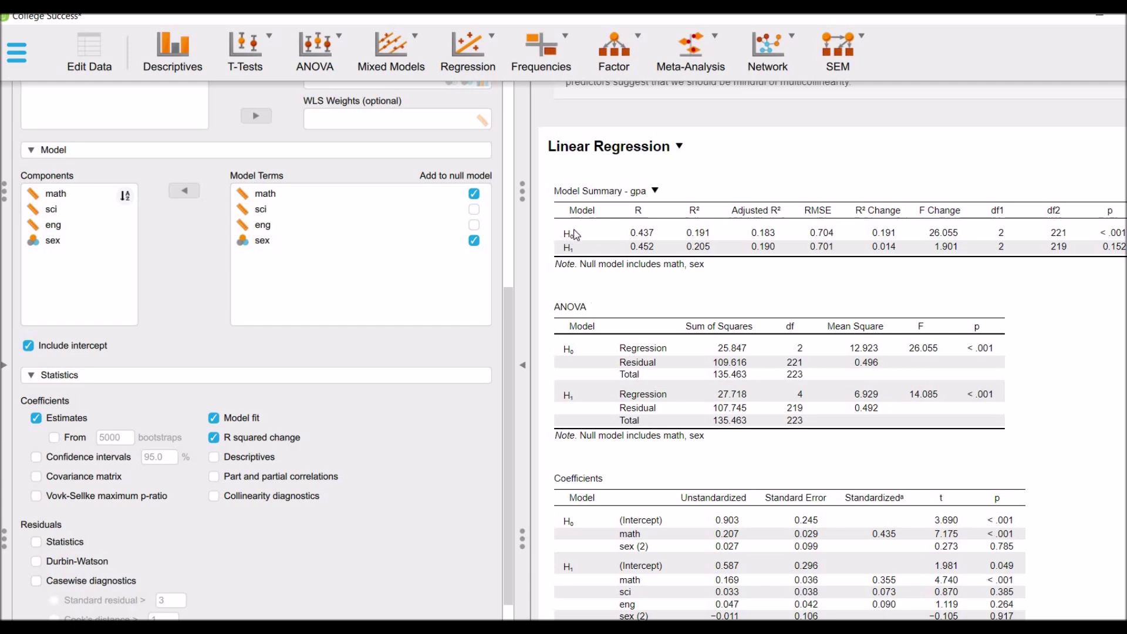
click(286, 246)
scroll(660, 562, down, 1)
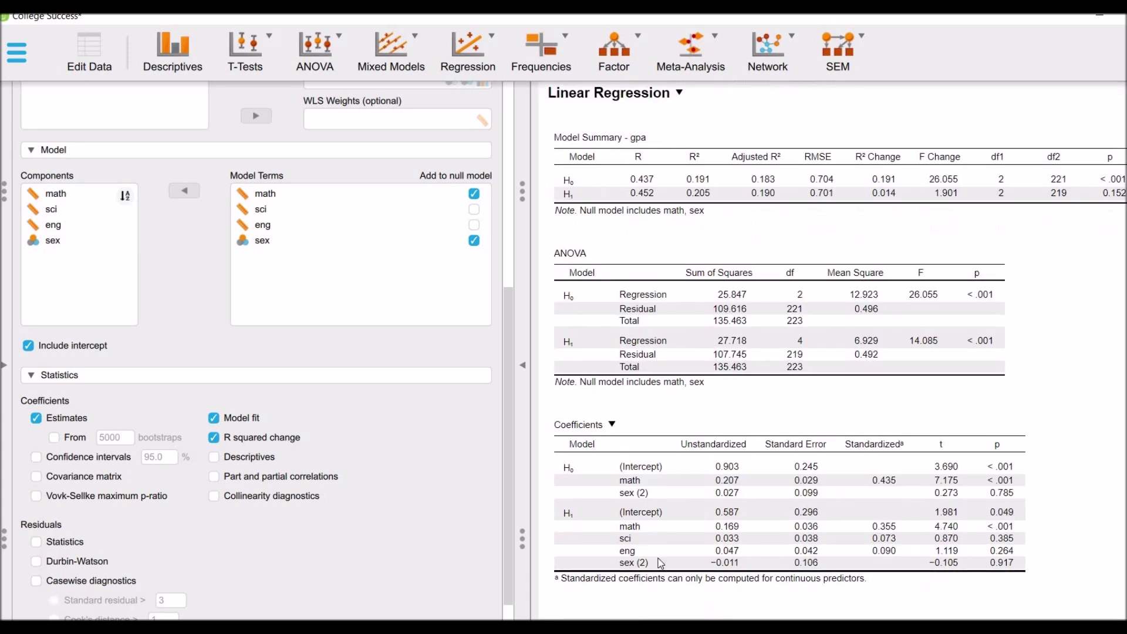